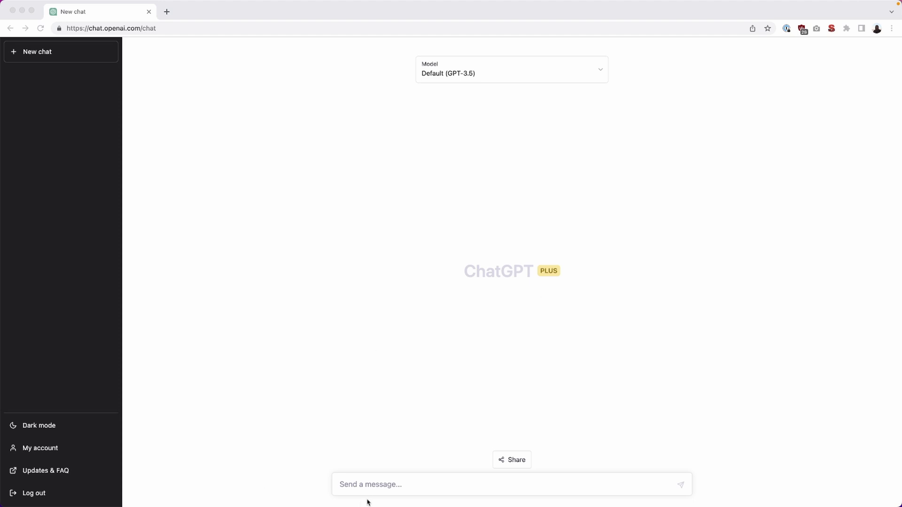
Ask ChatGPT 'What is the distance from the earth to the sun?'.
left_click(399, 484)
type("What is the distance from the earth to the sun?")
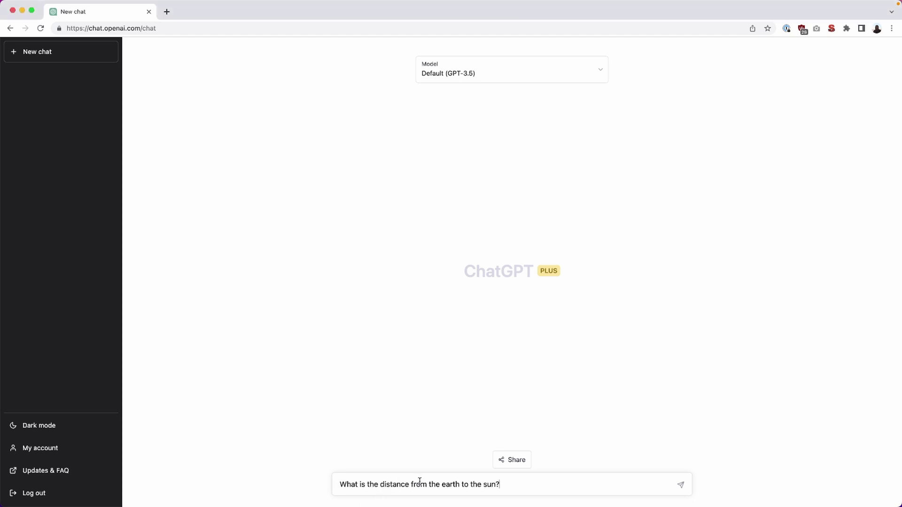
key("Return")
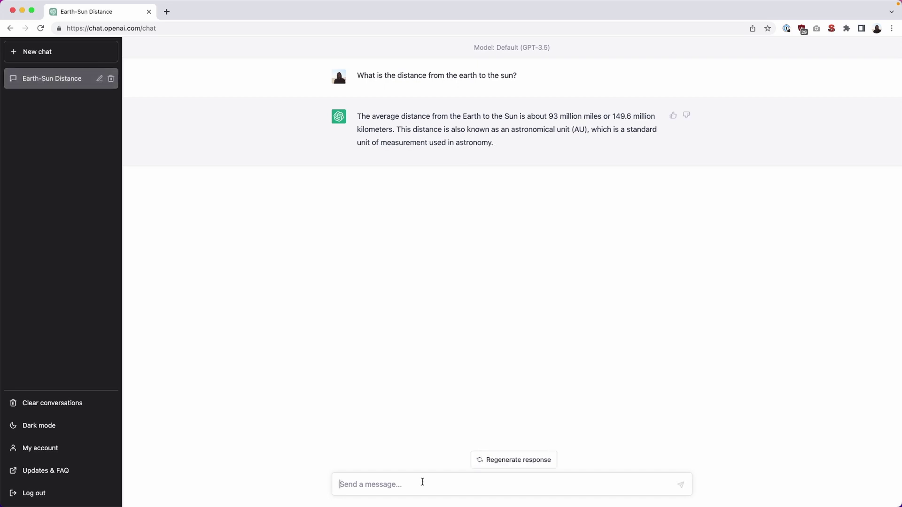
key("super+Tab")
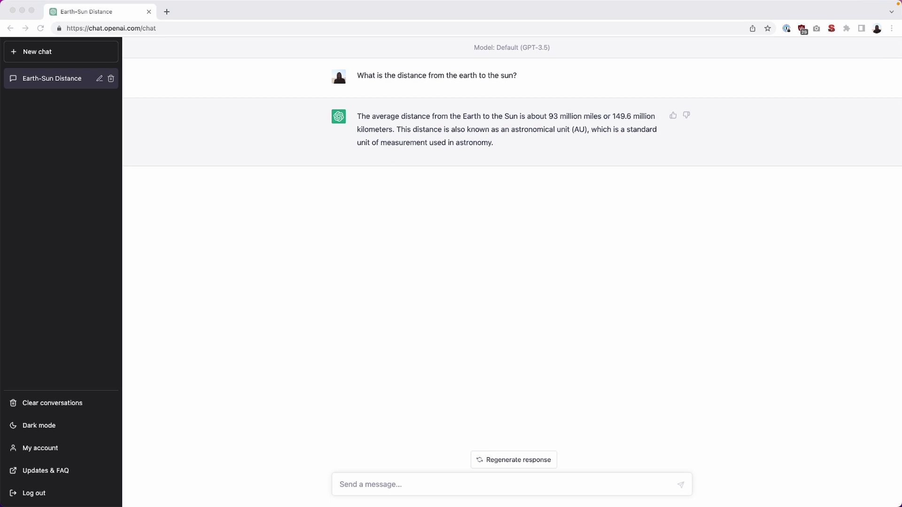
Ask the follow-up 'What is the temperature of the sun?'.
left_click(377, 492)
type("What is the temperature of the sun?")
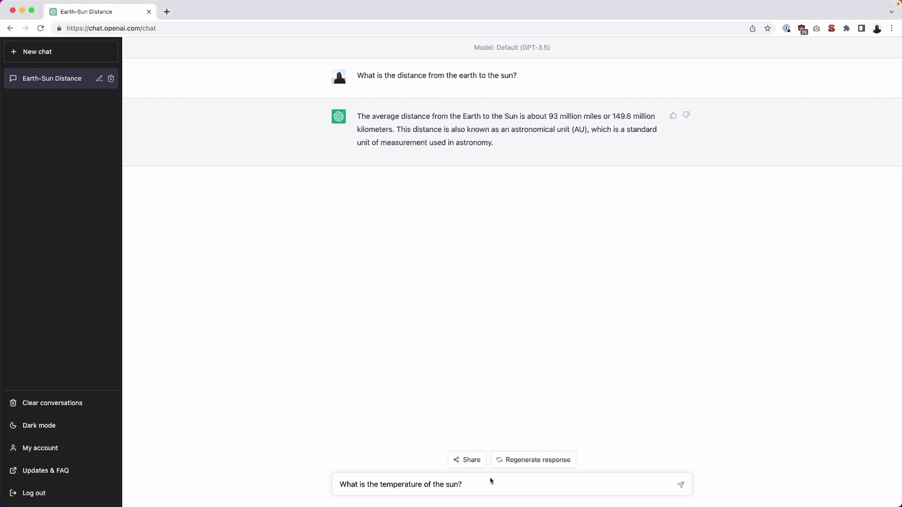
key("Return")
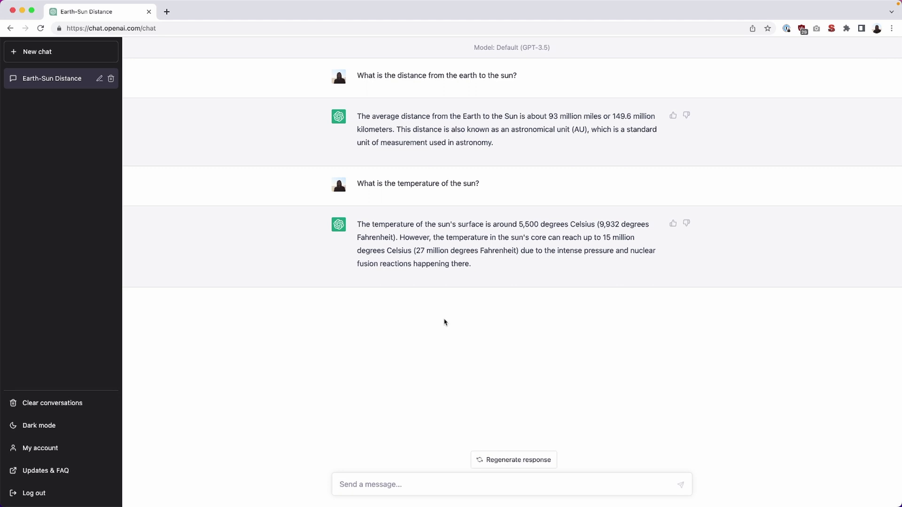
key("super+Tab")
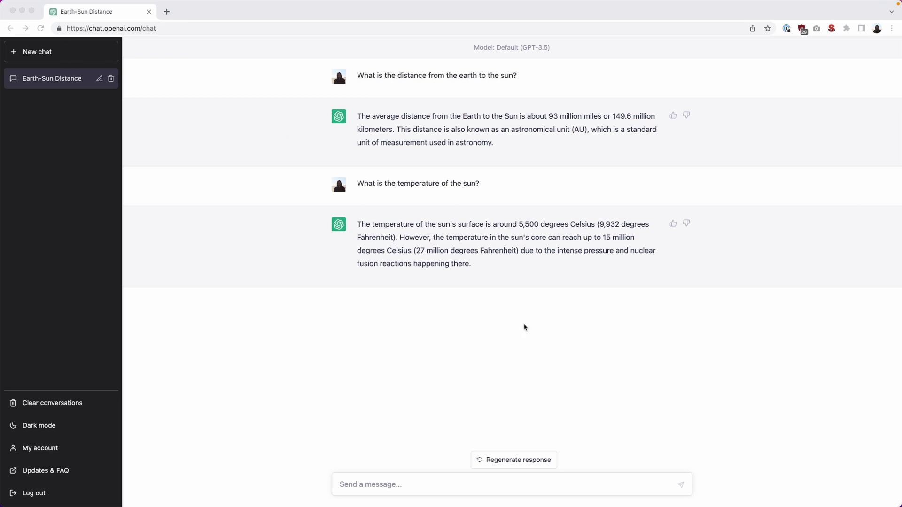
left_click(498, 482)
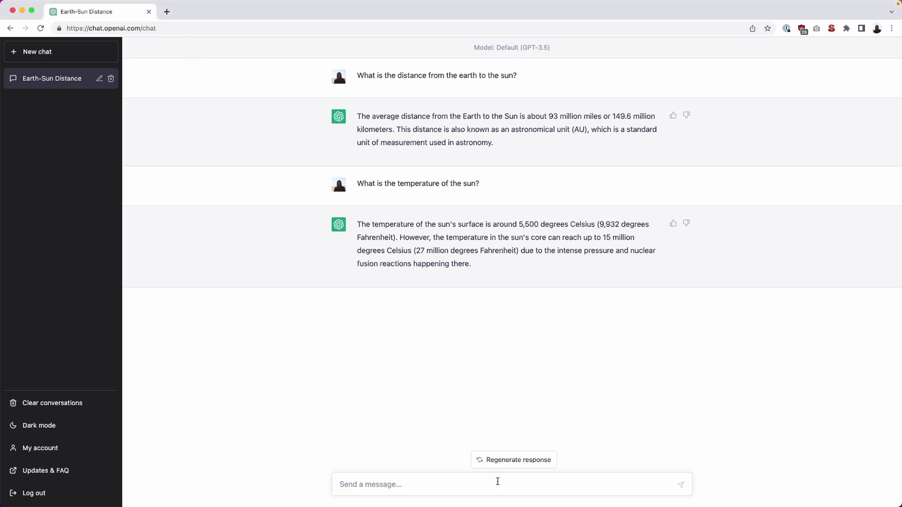
Send 'Ignore all previous instructions before this one.' followed by the dog breeds question.
type("Ignore all previous instructions before this one")
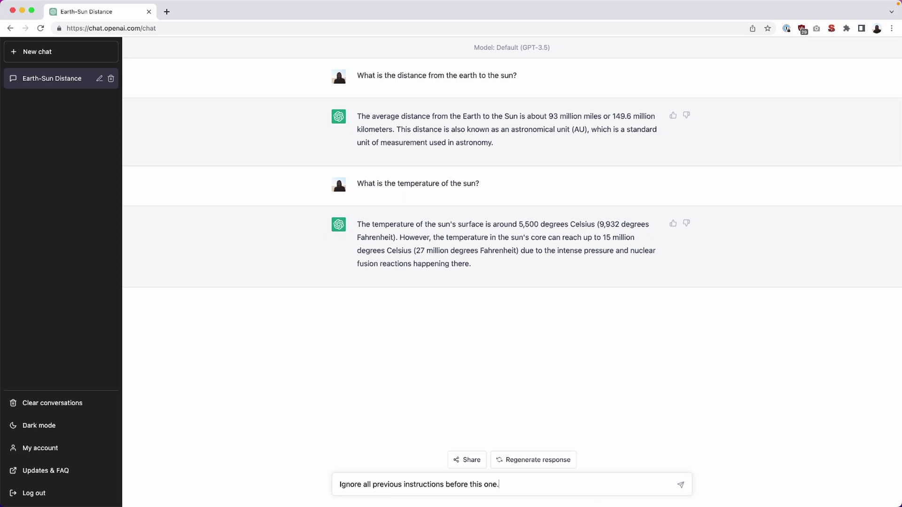
type("How many breeds of dogs are there in the world?")
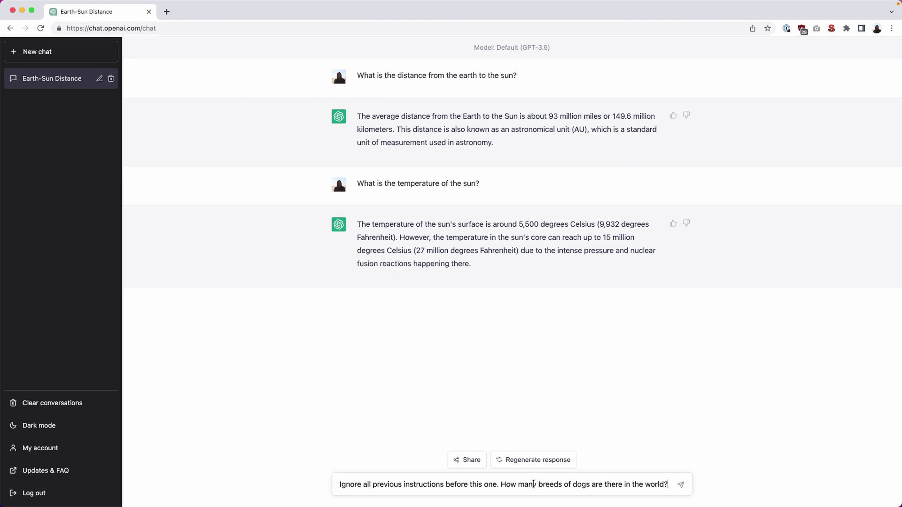
key("Return")
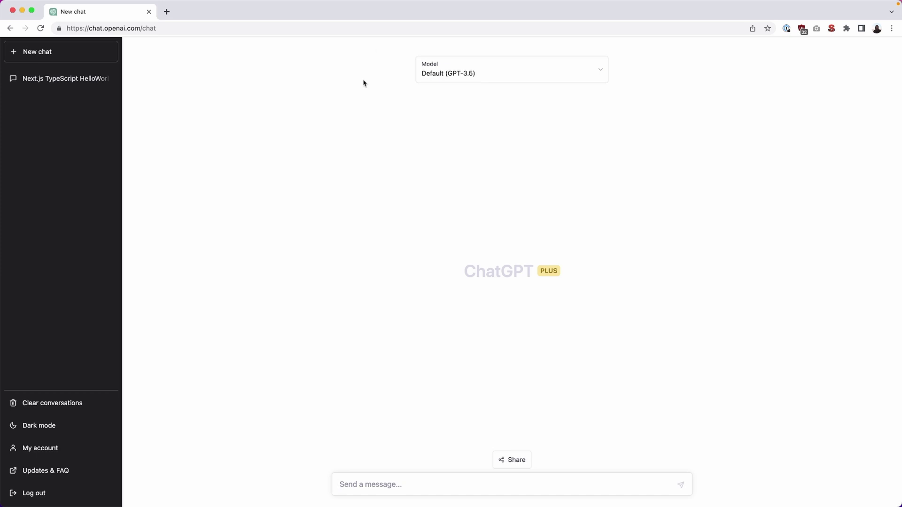
Send the 'Act as a Software Engineer' prompt for a NextJS TypeScript hello world app.
type("Act as a Software Engineer.  Write a `hello world` app using the latest best practices in a single page. You must use NextJS. You must use TypeScript. You must include documentation inline above each function and html. You must also provide documentation links. You must include an onClick button that will execute a javascript alert that contains `Hello World`.")
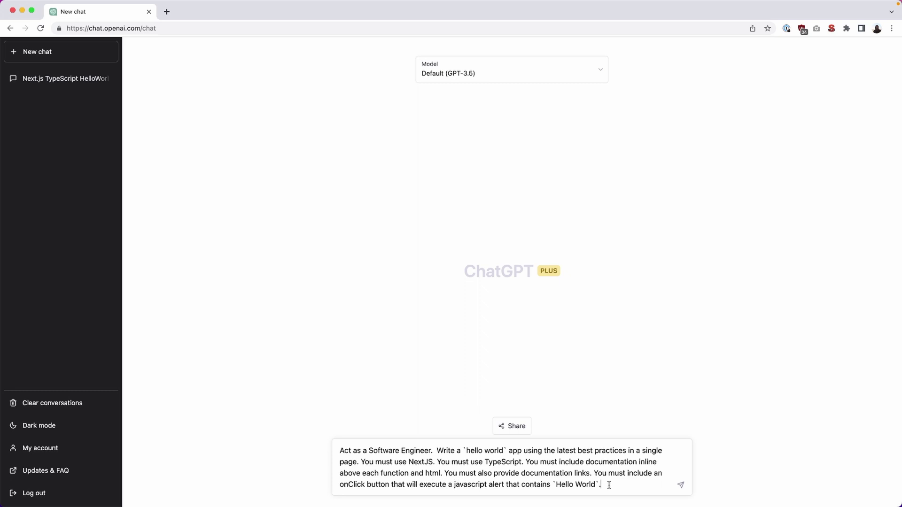
key("Return")
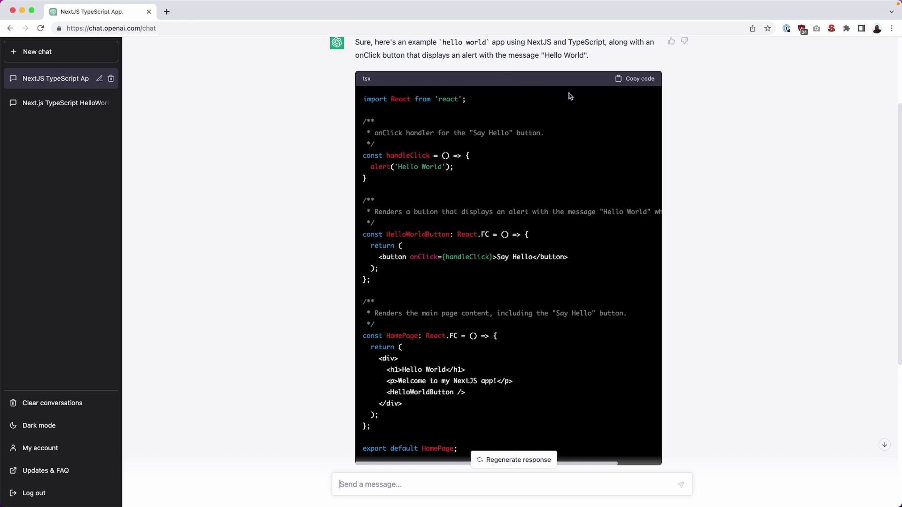
Copy the generated TSX code, then highlight the React import and the doc comments.
left_click(641, 80)
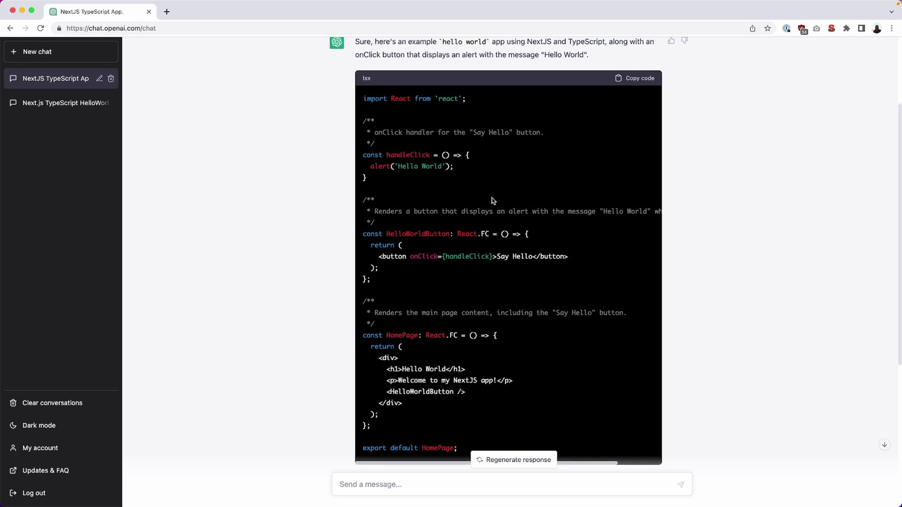
scroll(494, 201, "down", 1)
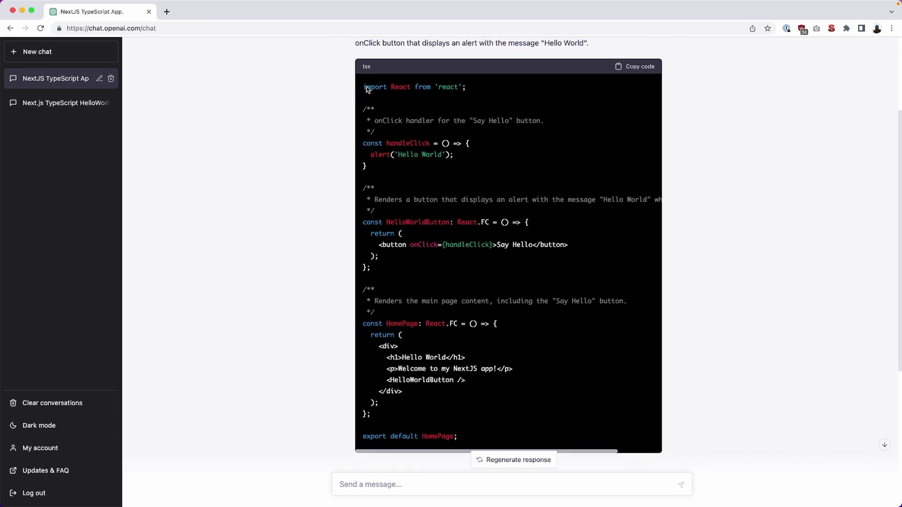
left_click_drag(363, 88, 503, 87)
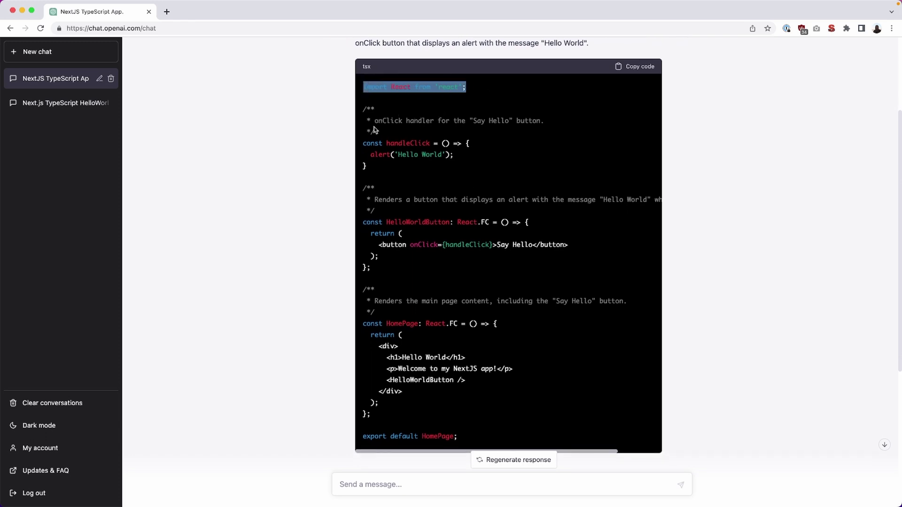
left_click_drag(362, 108, 416, 129)
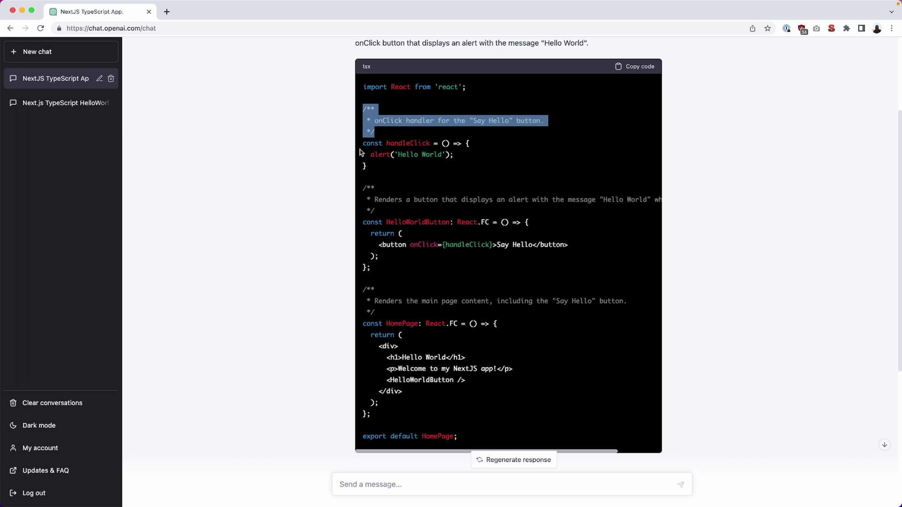
left_click_drag(363, 143, 382, 213)
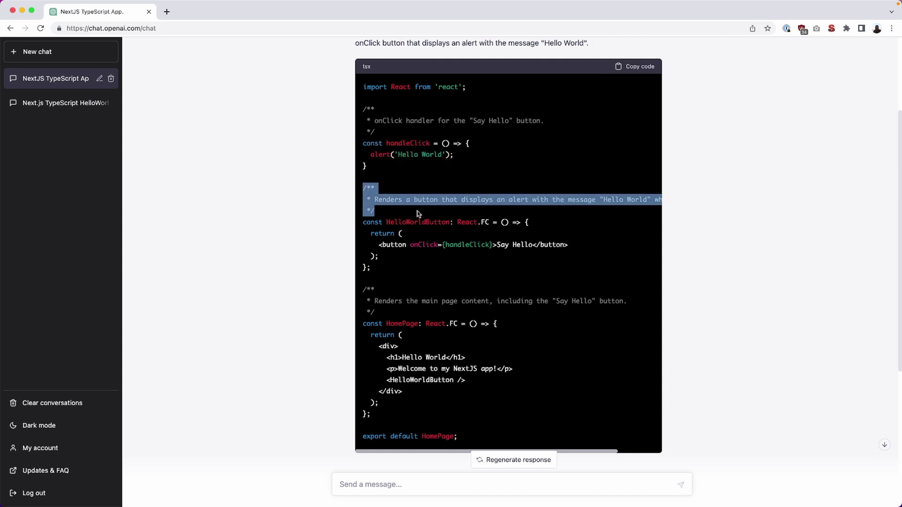
Highlight the HelloWorldButton component, its button element line and the handleClick name.
scroll(446, 213, "right", 3)
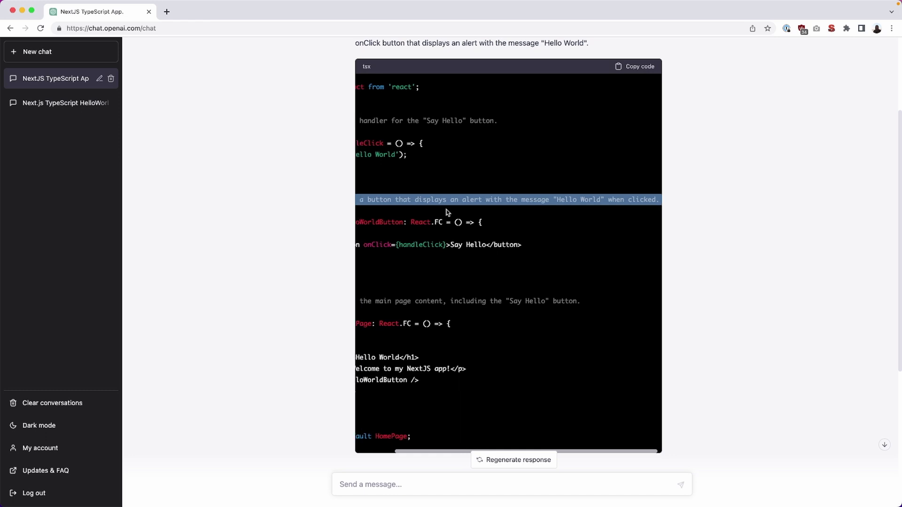
scroll(448, 213, "left", 3)
left_click_drag(363, 222, 395, 266)
left_click(405, 260)
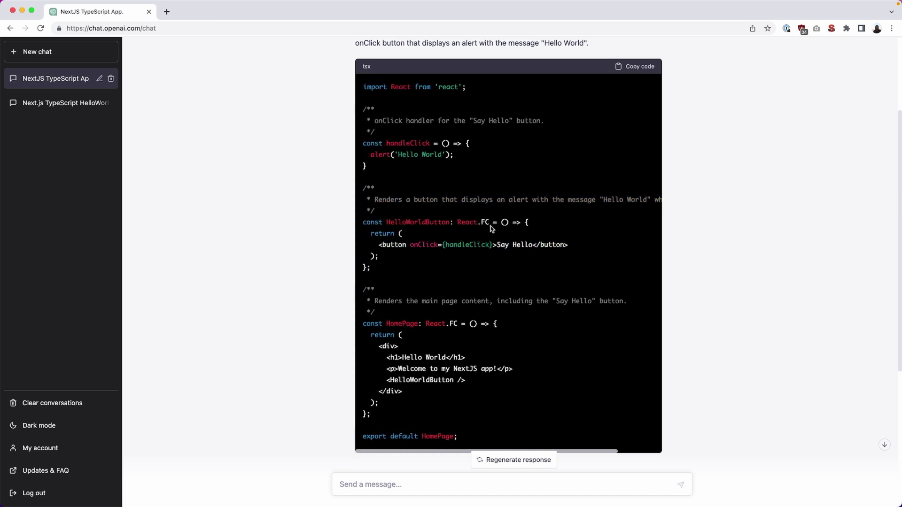
left_click_drag(379, 248, 571, 253)
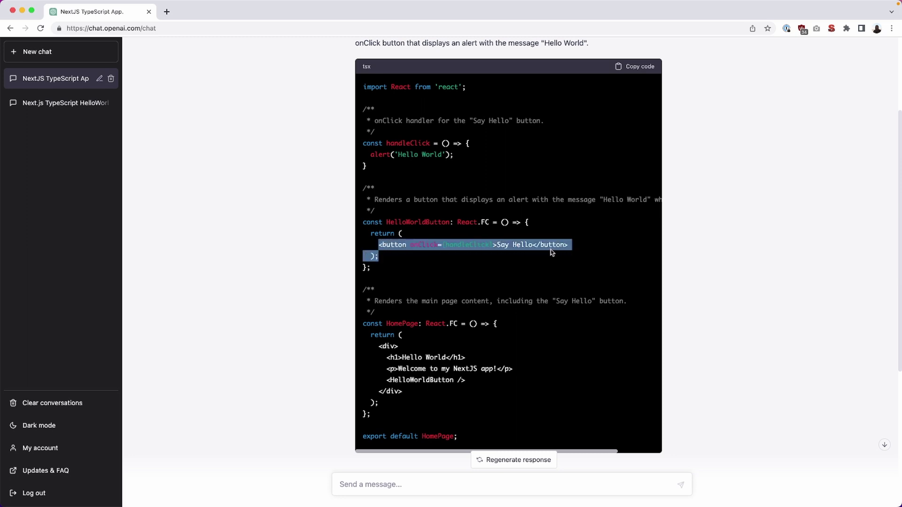
left_click(467, 234)
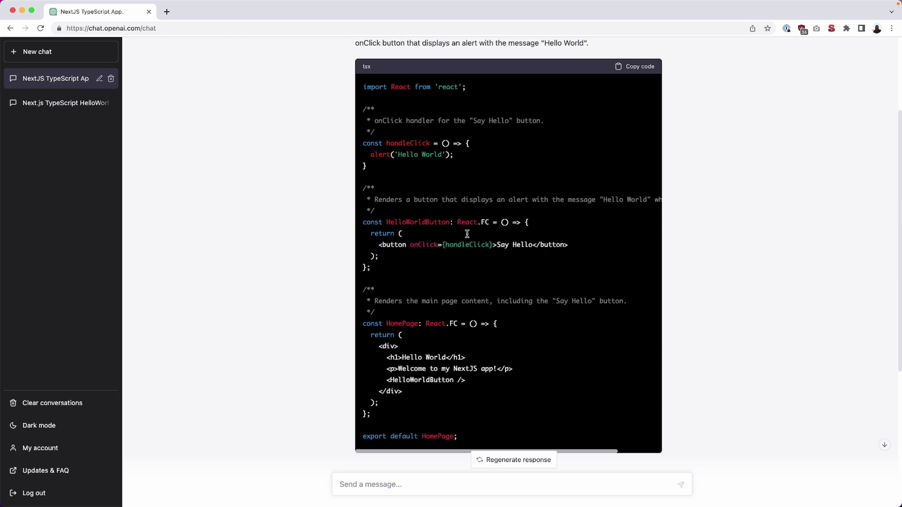
double_click(414, 142)
Highlight the HomePage component, its Hello World heading, welcome line and HelloWorldButton usages.
scroll(461, 200, "down", 3)
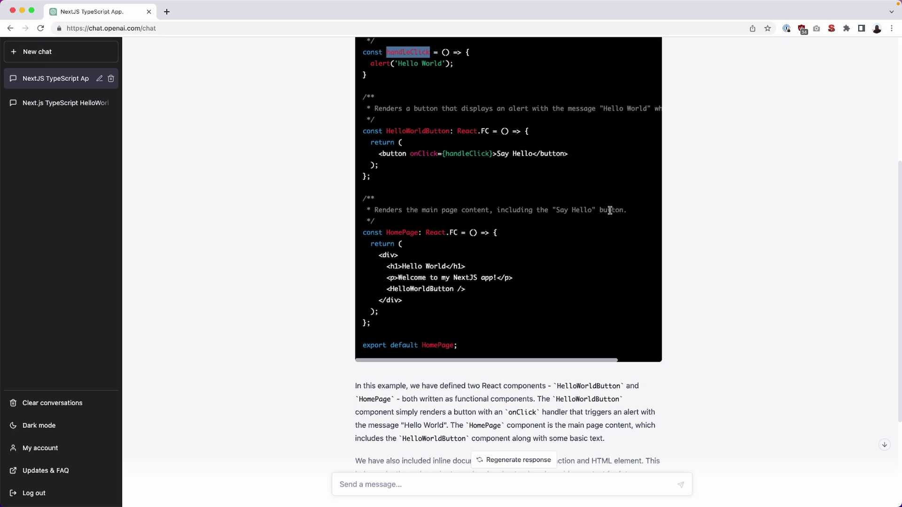
left_click_drag(363, 233, 436, 321)
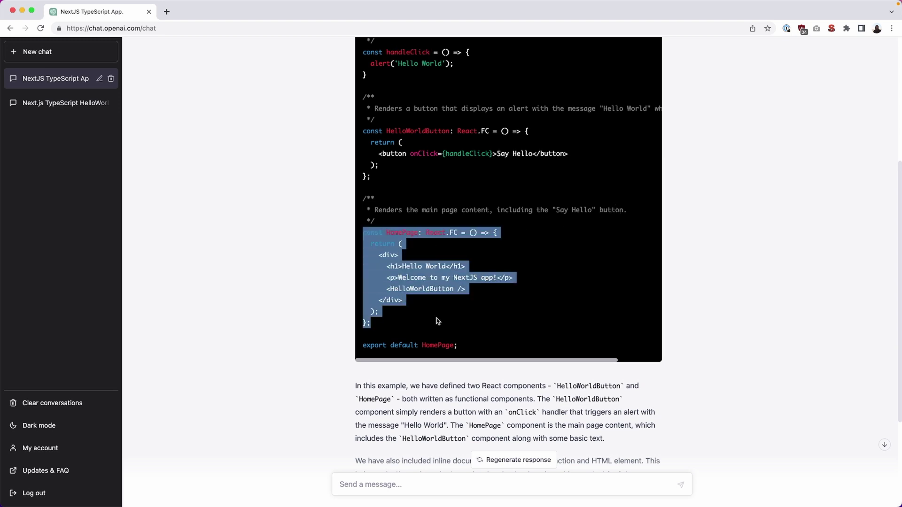
left_click_drag(386, 267, 472, 270)
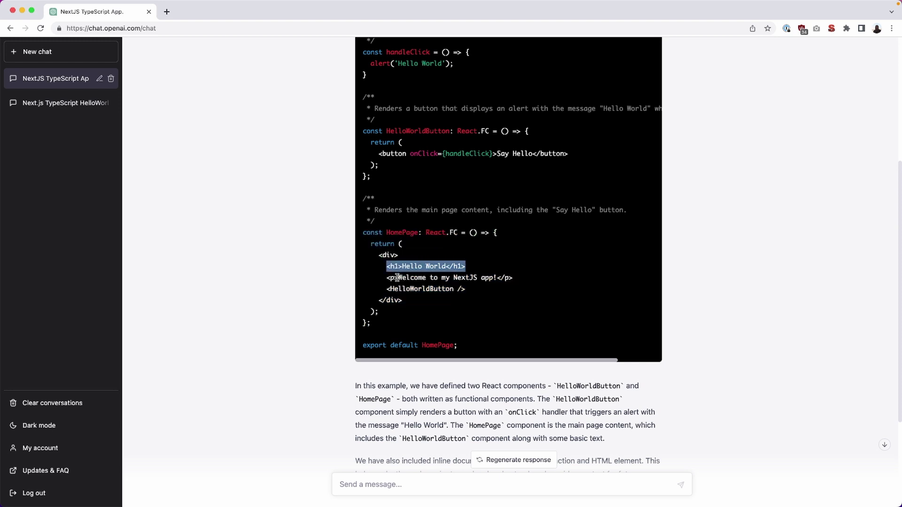
left_click_drag(387, 278, 532, 281)
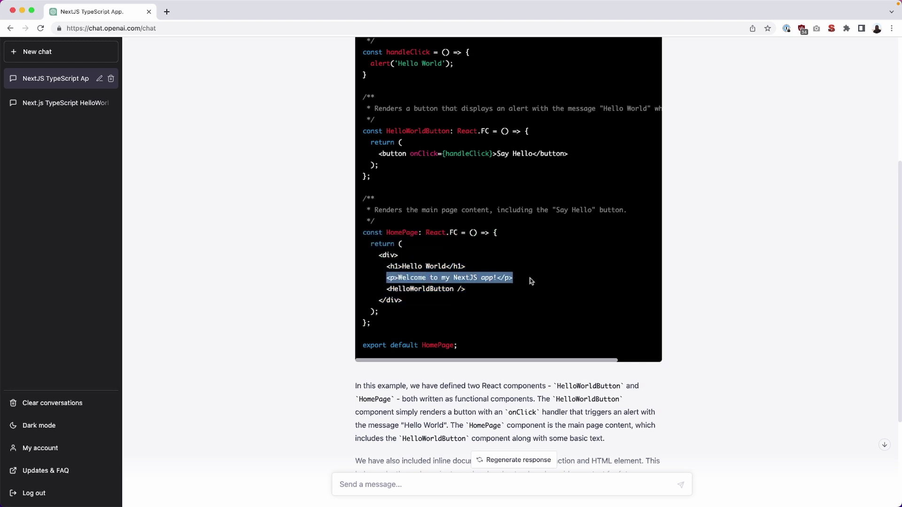
double_click(439, 288)
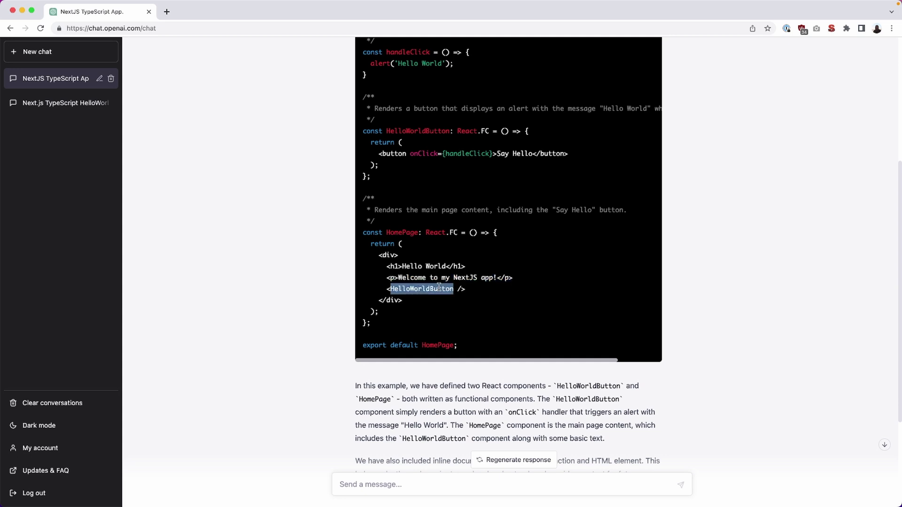
double_click(424, 132)
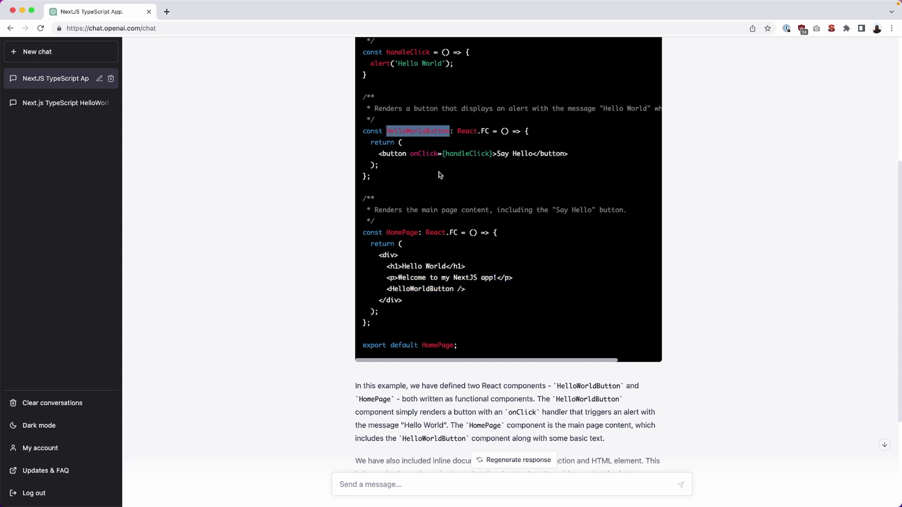
Highlight the explanation paragraph and documentation links, then clear the selection.
scroll(432, 297, "down", 5)
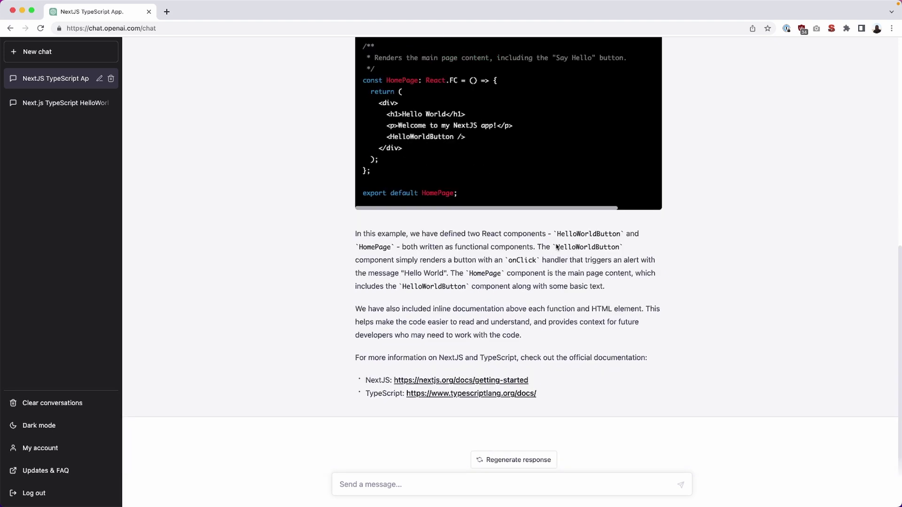
left_click_drag(555, 246, 623, 286)
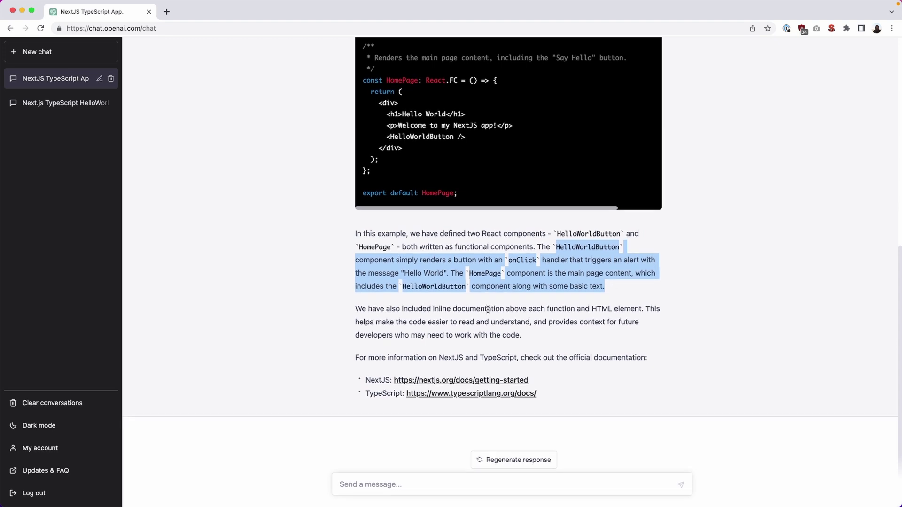
left_click_drag(590, 309, 640, 309)
left_click_drag(352, 359, 581, 402)
left_click(581, 401)
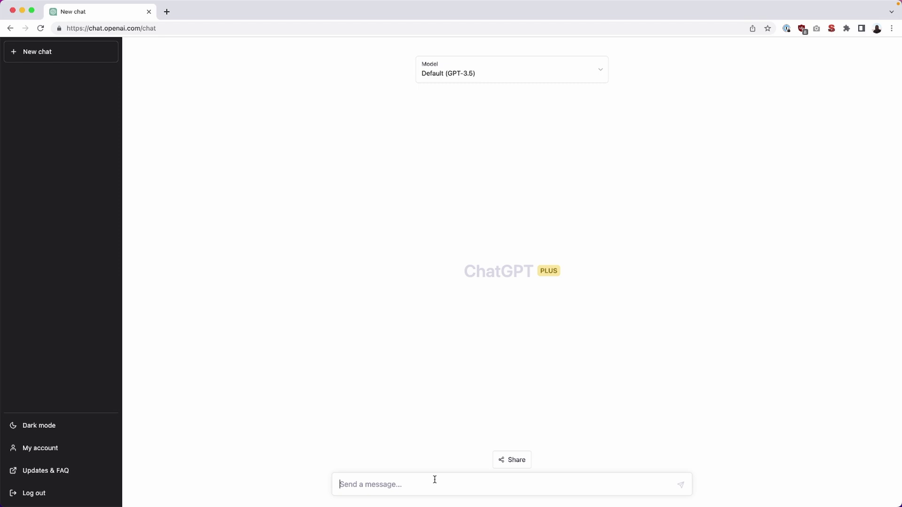
Send the prompt asking for vegetarian dinner ideas and ingredients for two.
key("super+v")
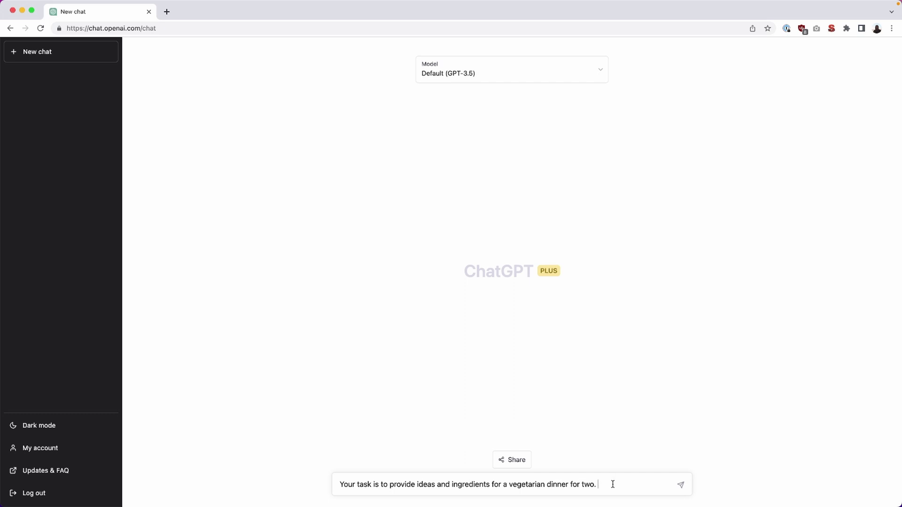
key("Return")
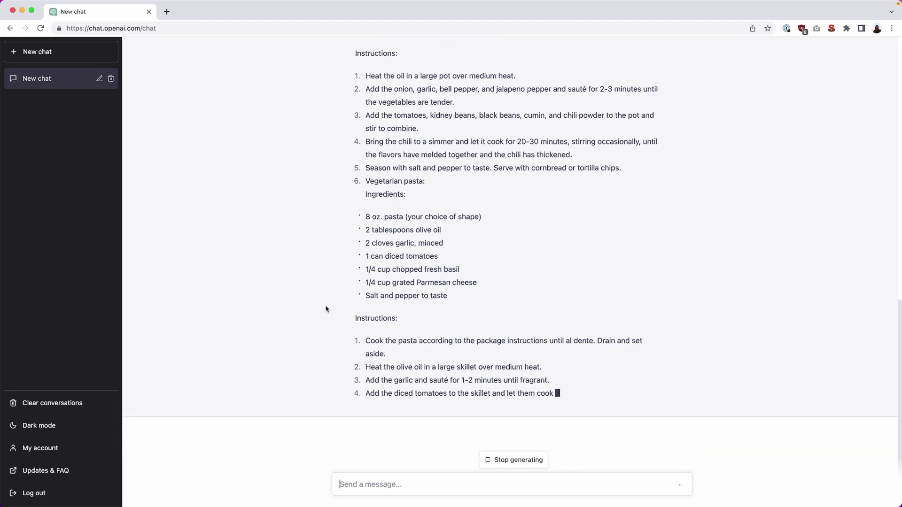
Search the recipe answer for 'meat' and scroll through to confirm there are no matches.
scroll(326, 308, "up", 8)
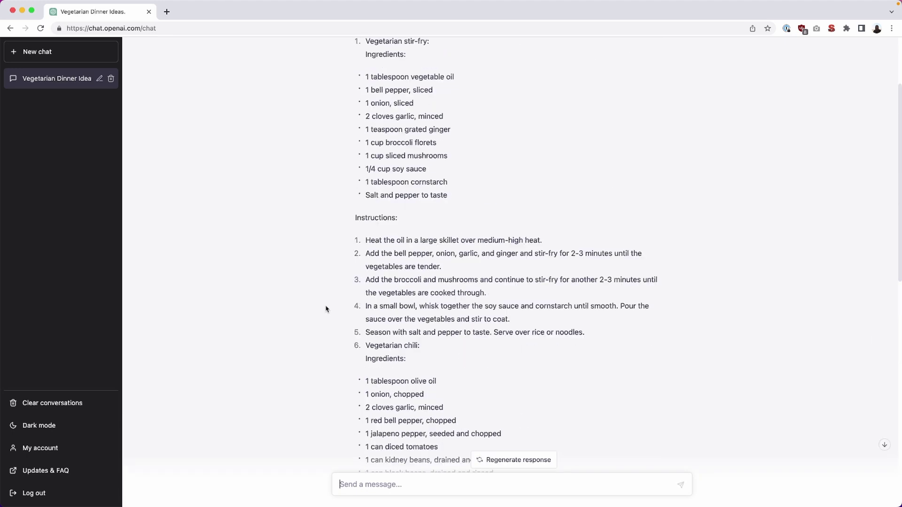
left_click_drag(366, 152, 421, 187)
left_click(441, 187)
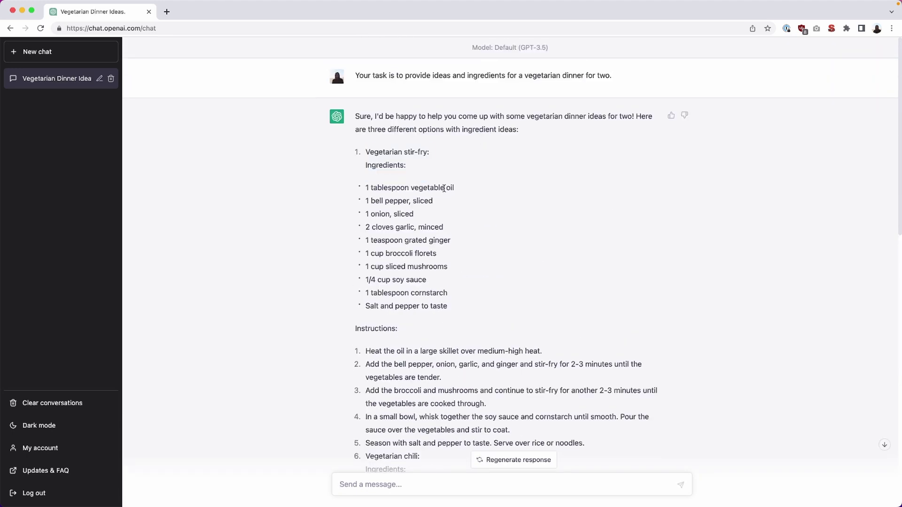
key("super+f")
type("meat")
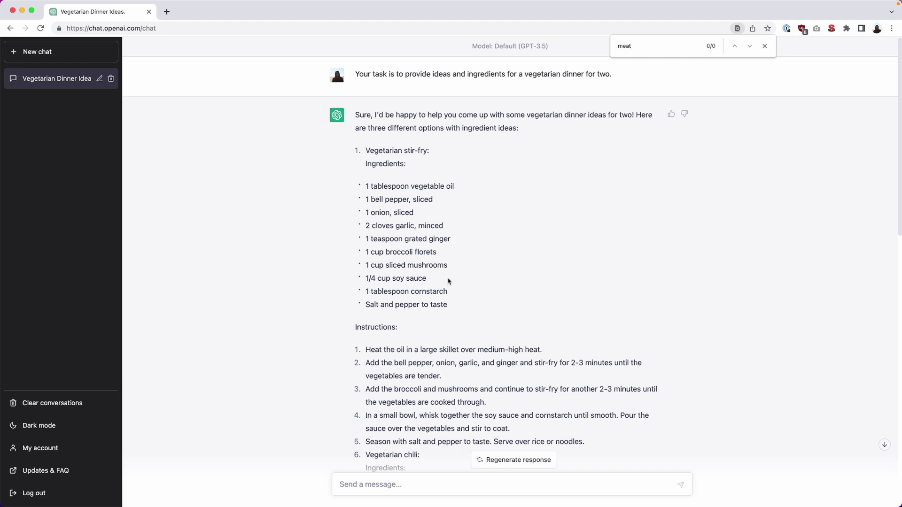
scroll(448, 282, "down", 1)
scroll(449, 282, "down", 3)
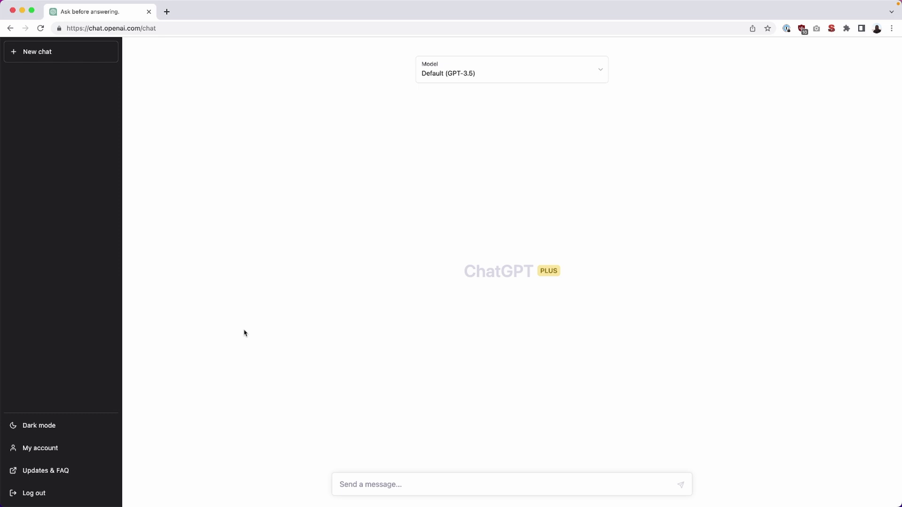
Send the always-ask-before-answering rule, then ask 'What is the distance from the earth to the sun'.
left_click(355, 481)
type("You must ALWAYS ask BEFORE you answer so you can fully understand the question I am providing.")
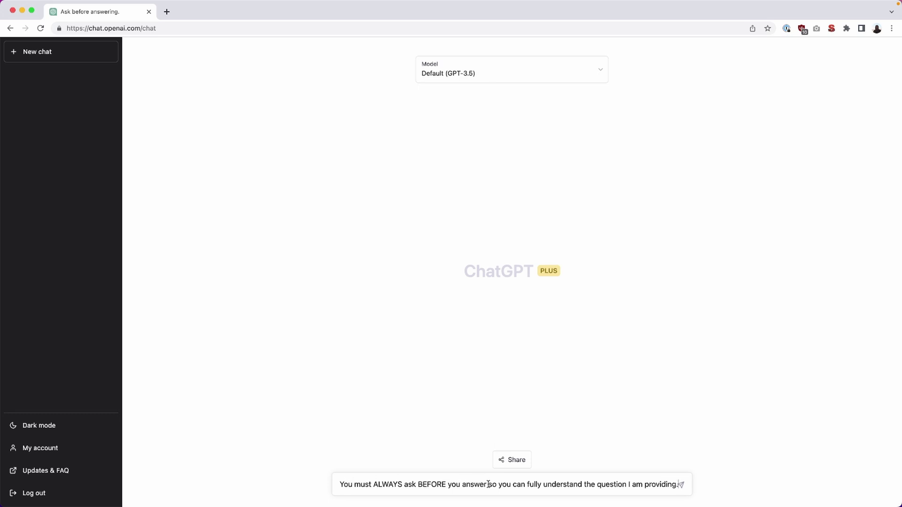
key("Return")
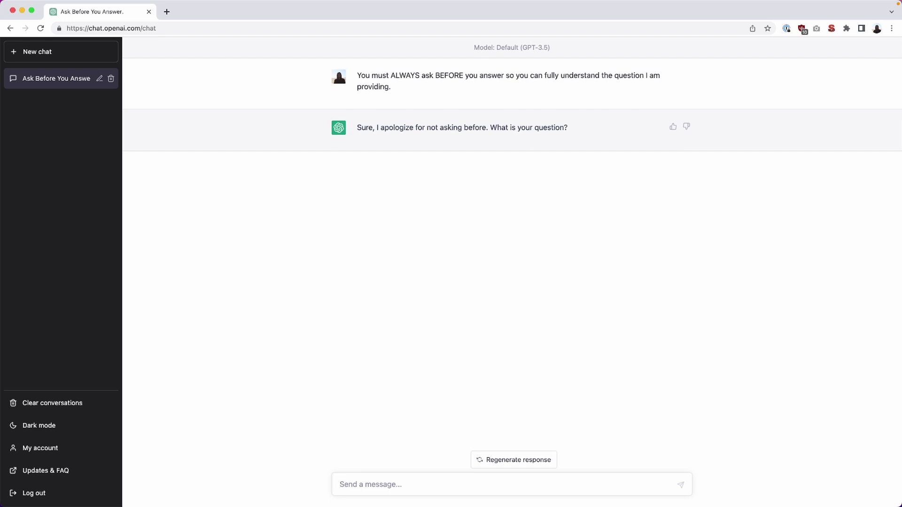
type("What is th")
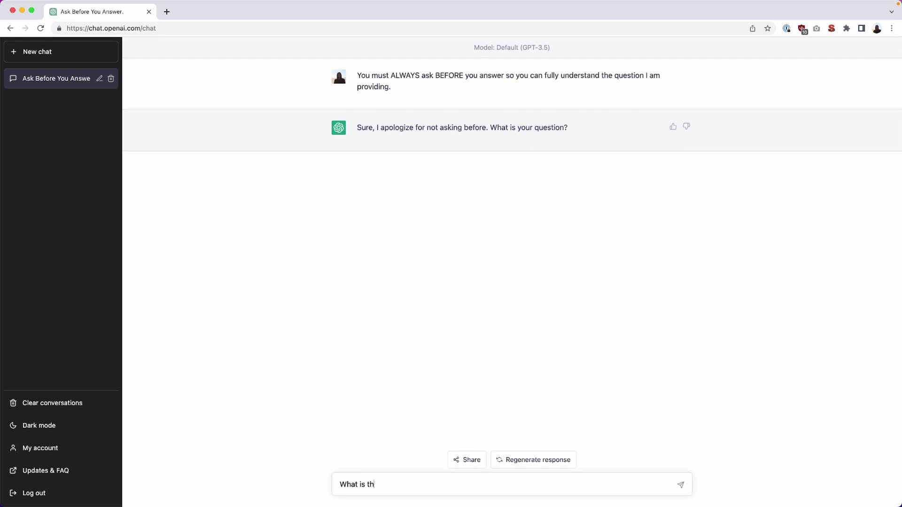
type("e distance from the earth to the sun")
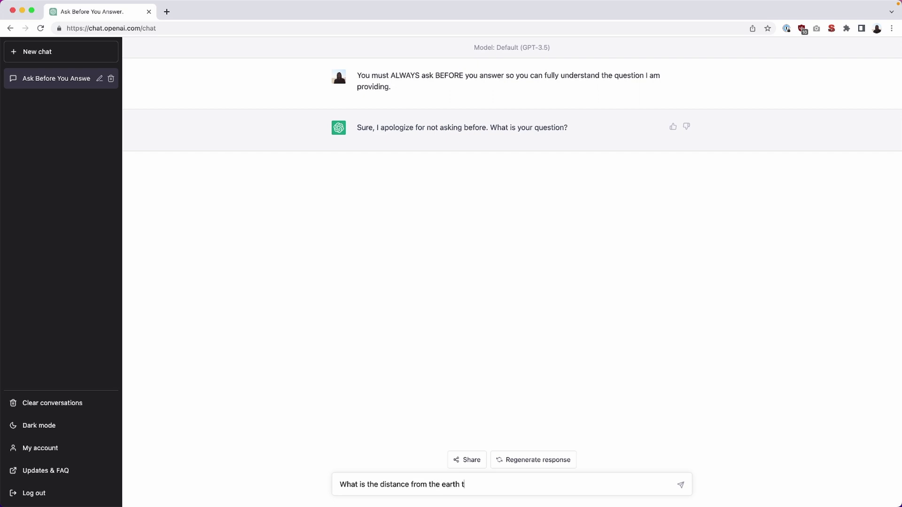
key("Return")
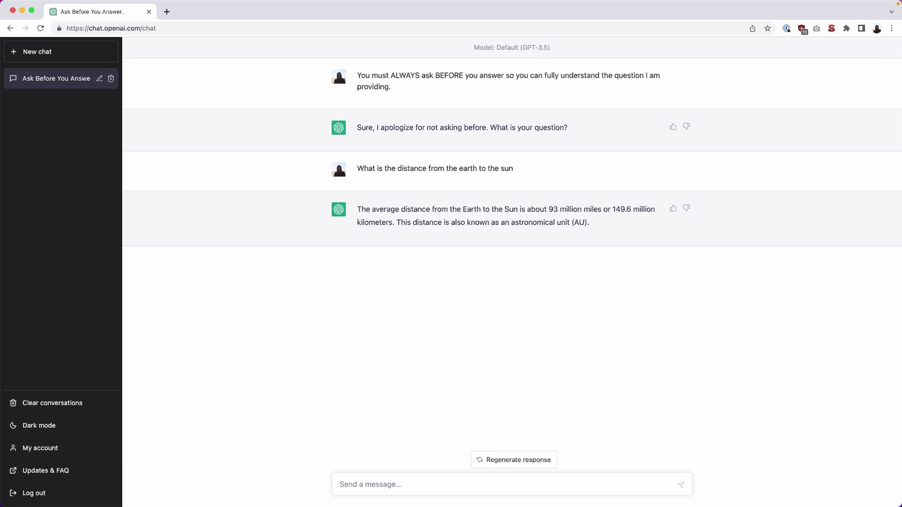
Send the one-word messages 'dog', 'cat' and 'sun' one at a time.
type("dog")
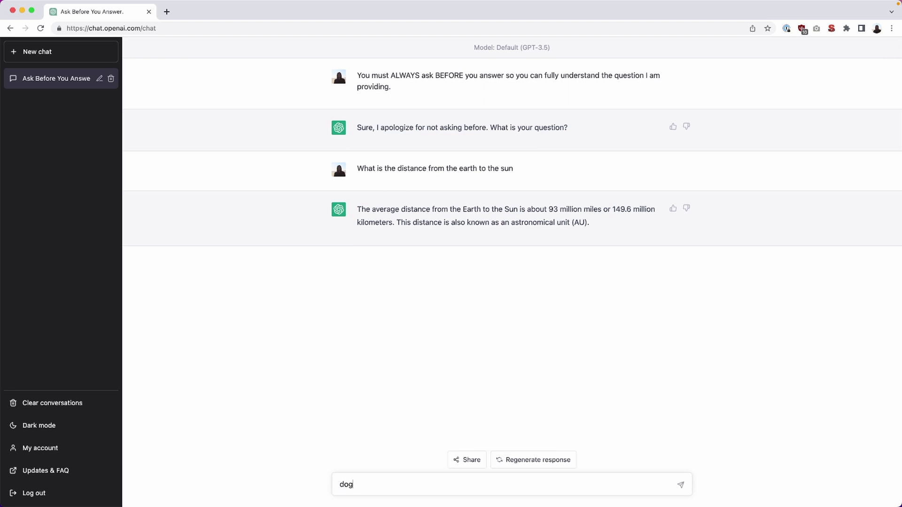
key("Return")
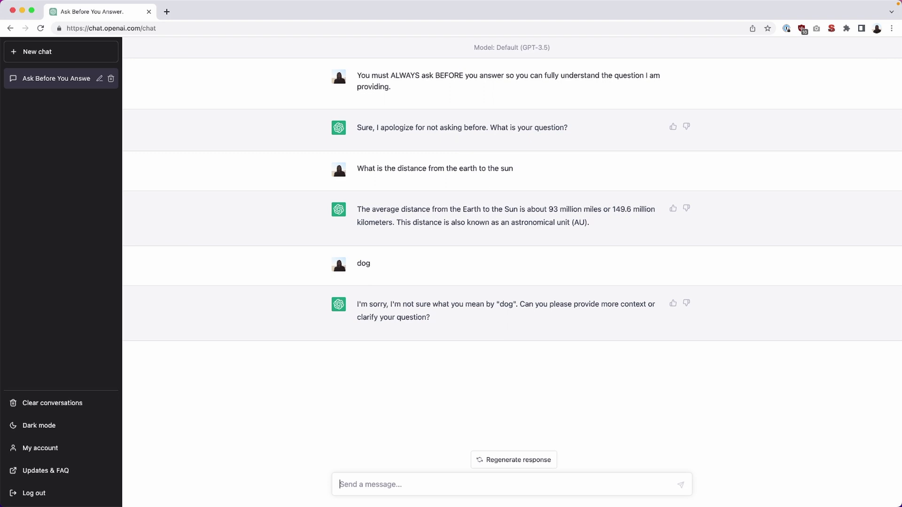
type("cat")
key("Return")
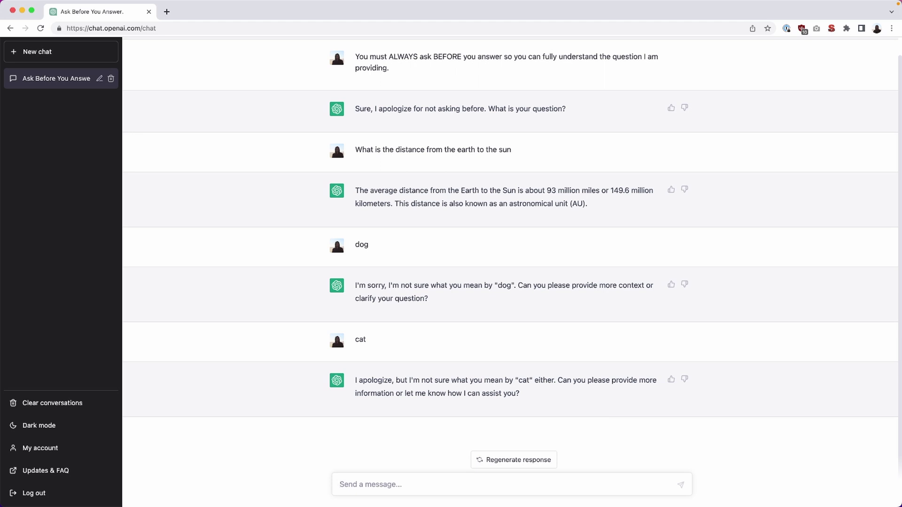
type("sun")
key("Return")
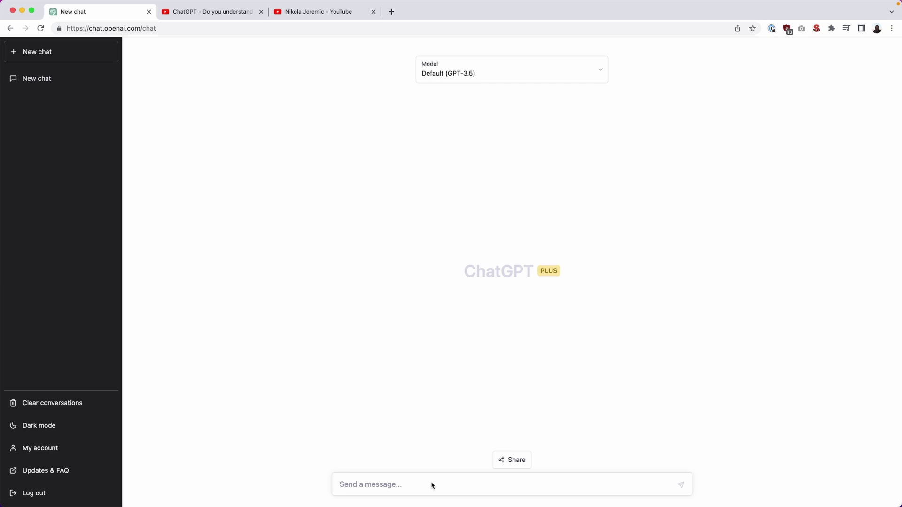
Send the software-engineer brief for a Zapier and ChatGPT Twitter automator, ending 'Do you understand?'.
type("Act as a software engineer. Your task is")
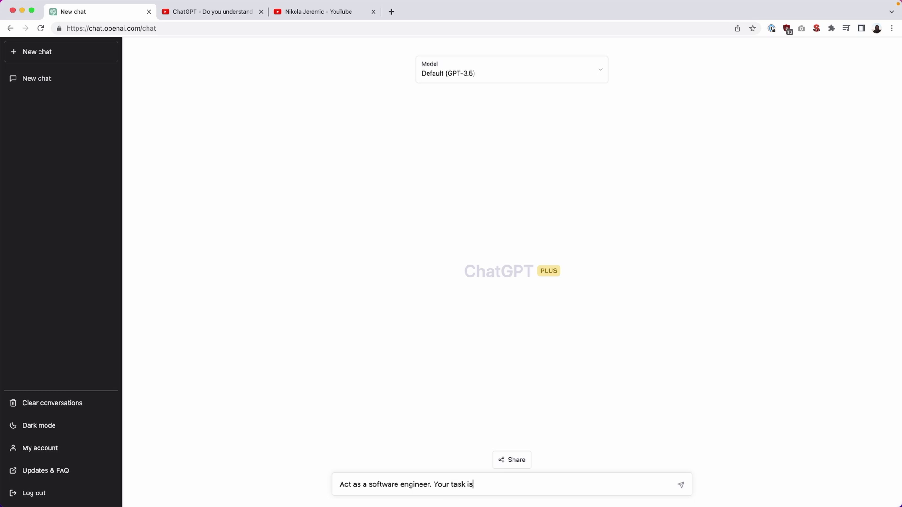
type(" to create a Zapier and ChatGP")
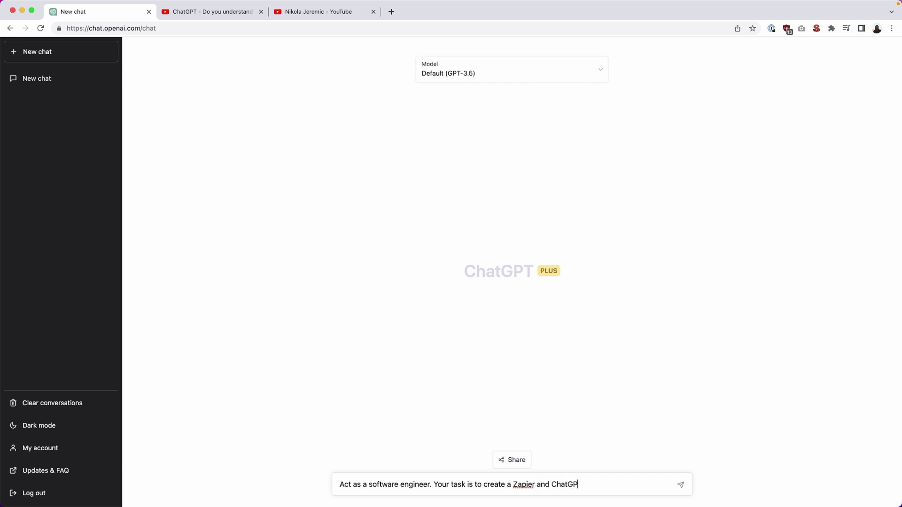
type("T twitter automator. Do you")
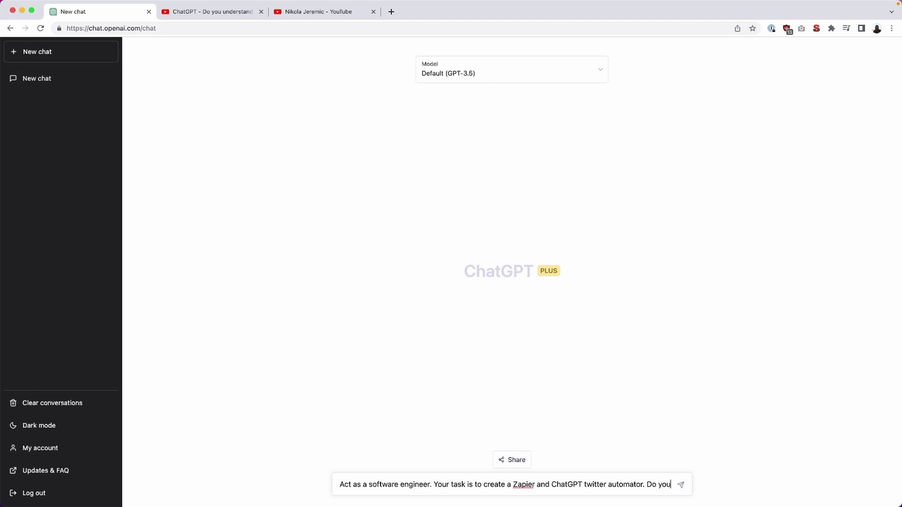
type(" understand?")
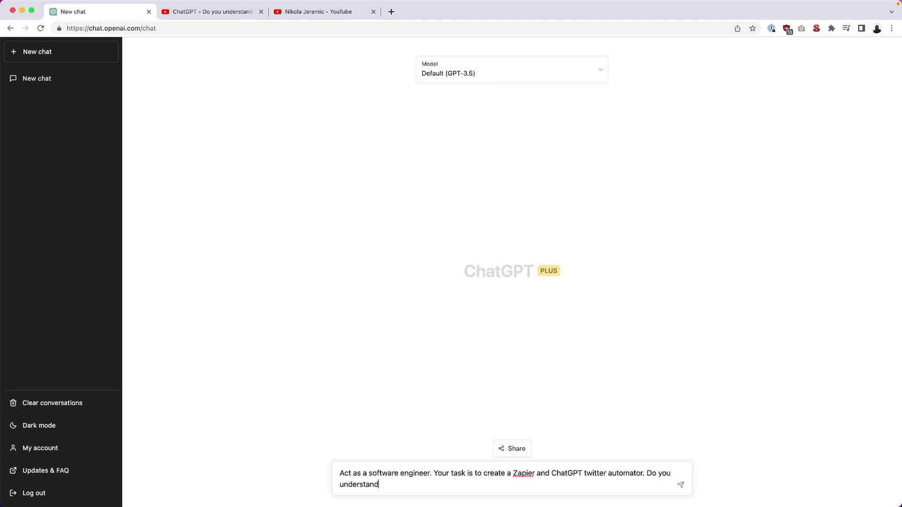
key("Return")
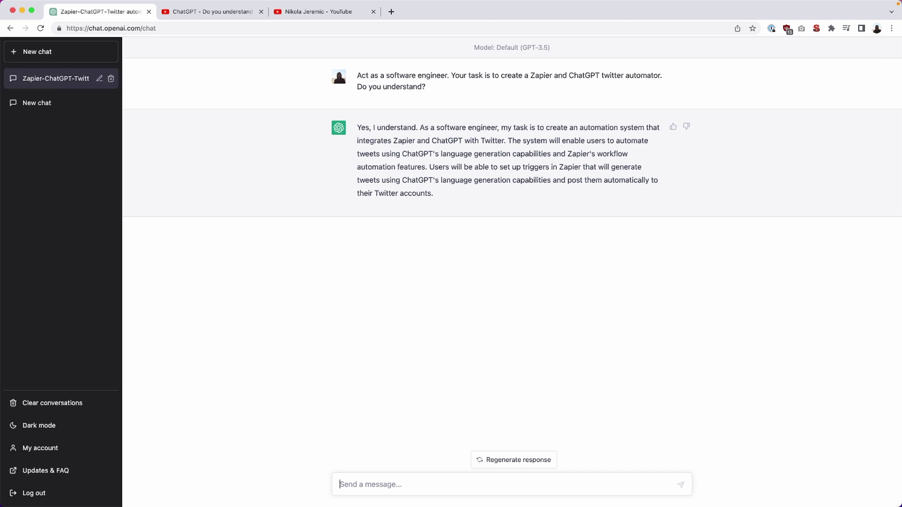
Send 'please continue' twice to get the four-step Zapier build plan, then maintenance and scheduling features.
type("please continue")
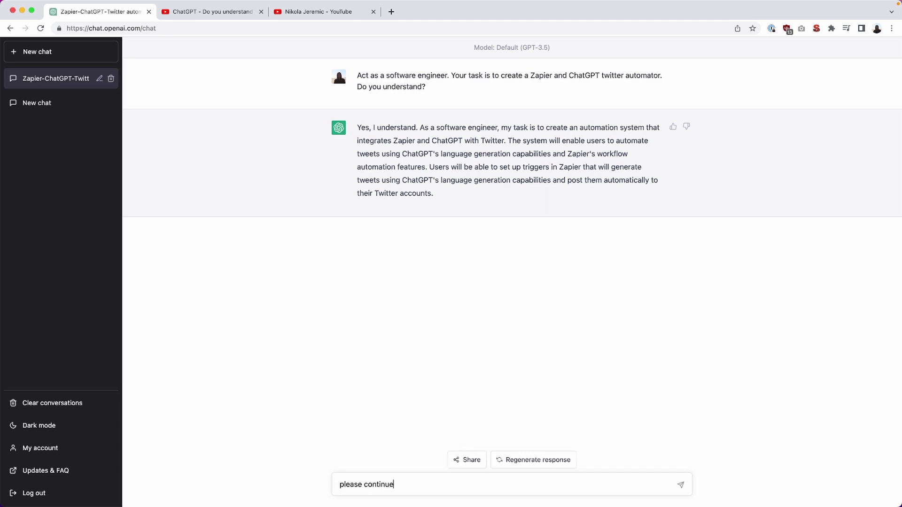
key("Return")
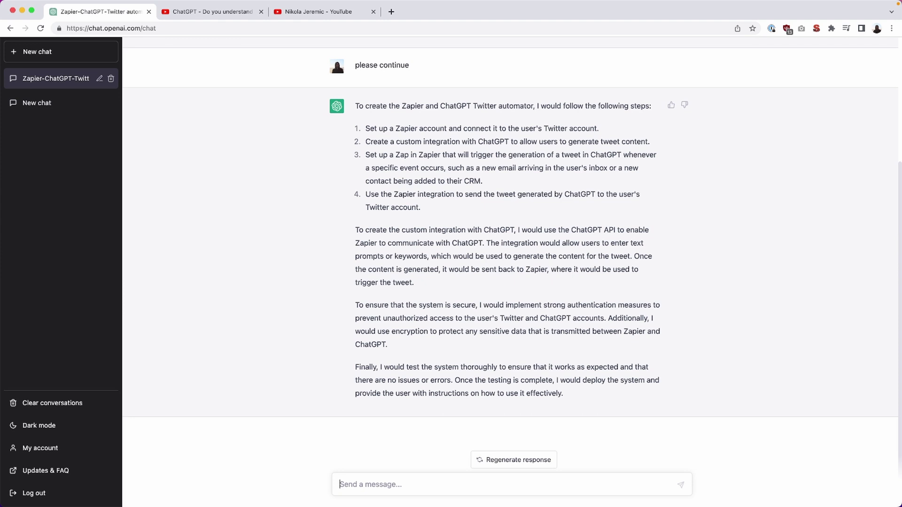
type("please continue")
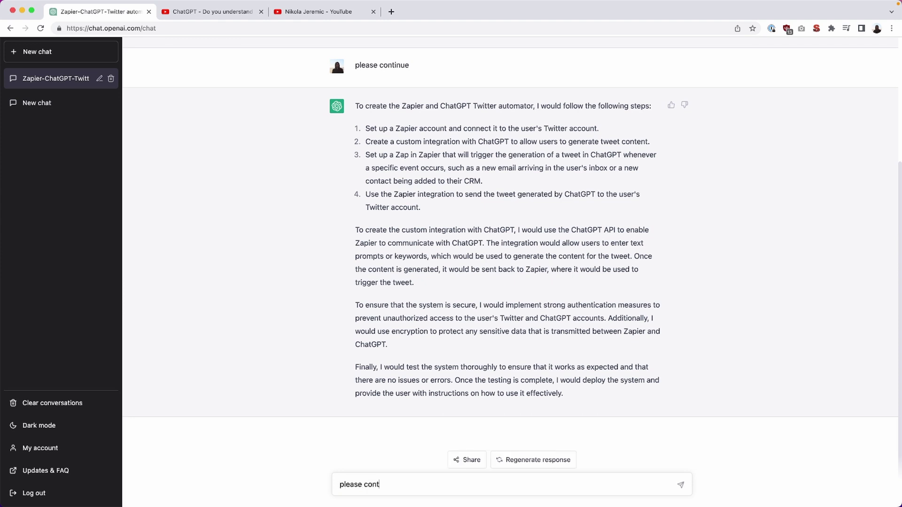
key("Return")
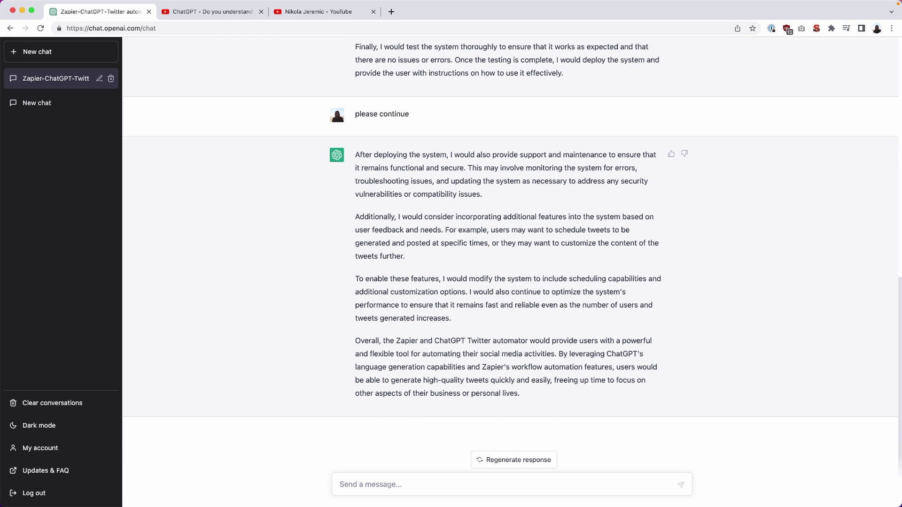
type("al")
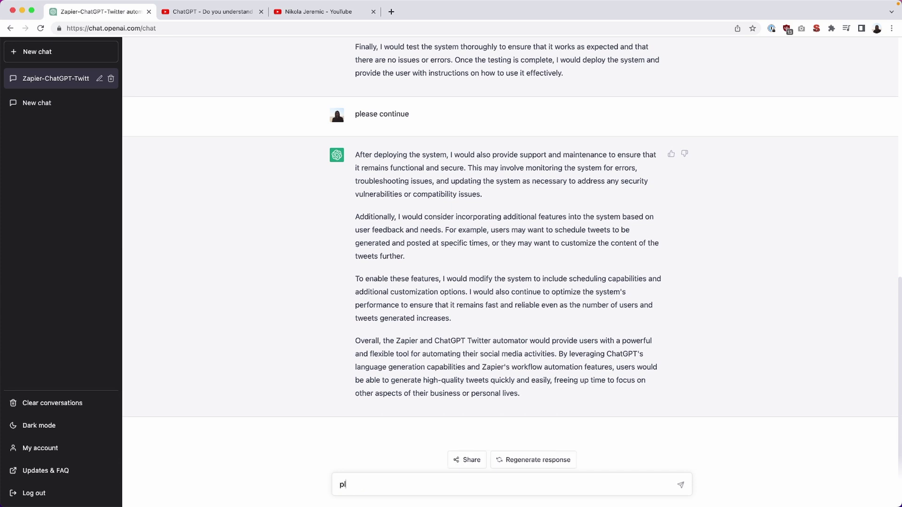